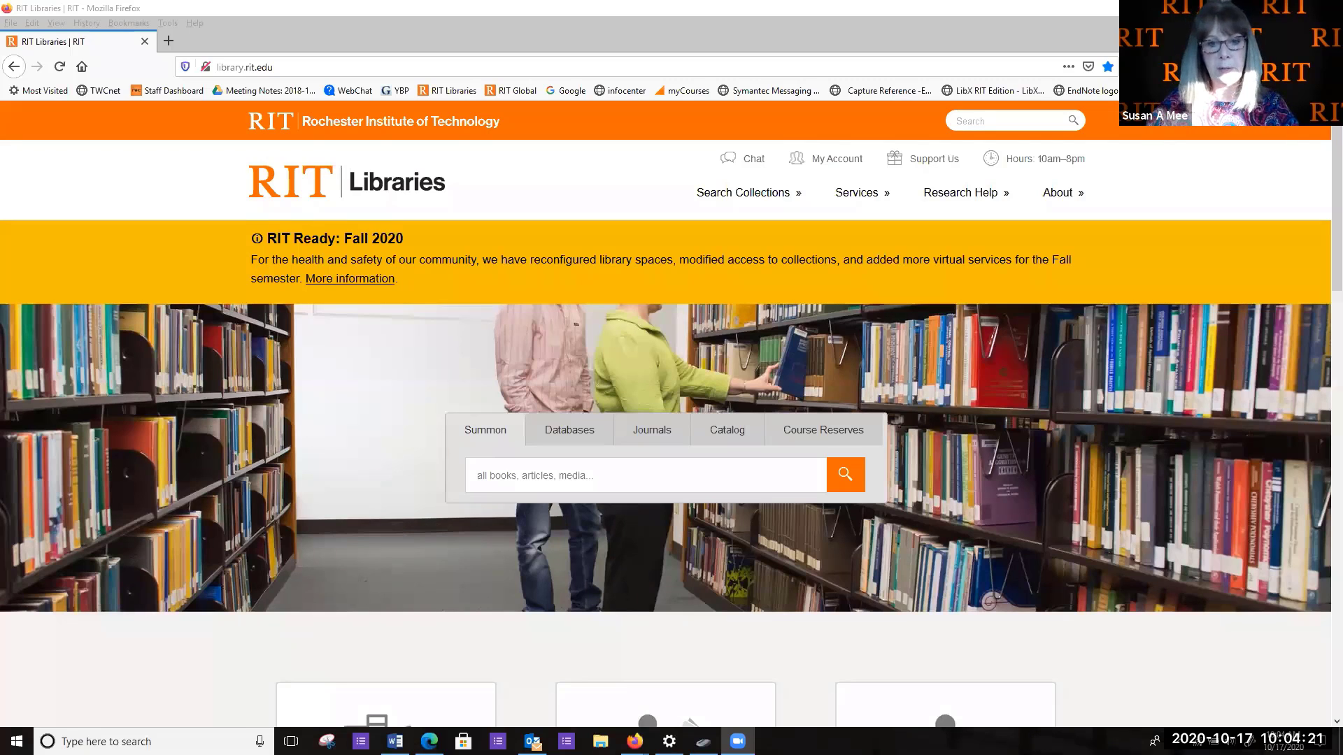
# Step: Search all library books, articles and media in Summon for "leadership styles"
pyautogui.click(644, 476)
pyautogui.write('leaders')
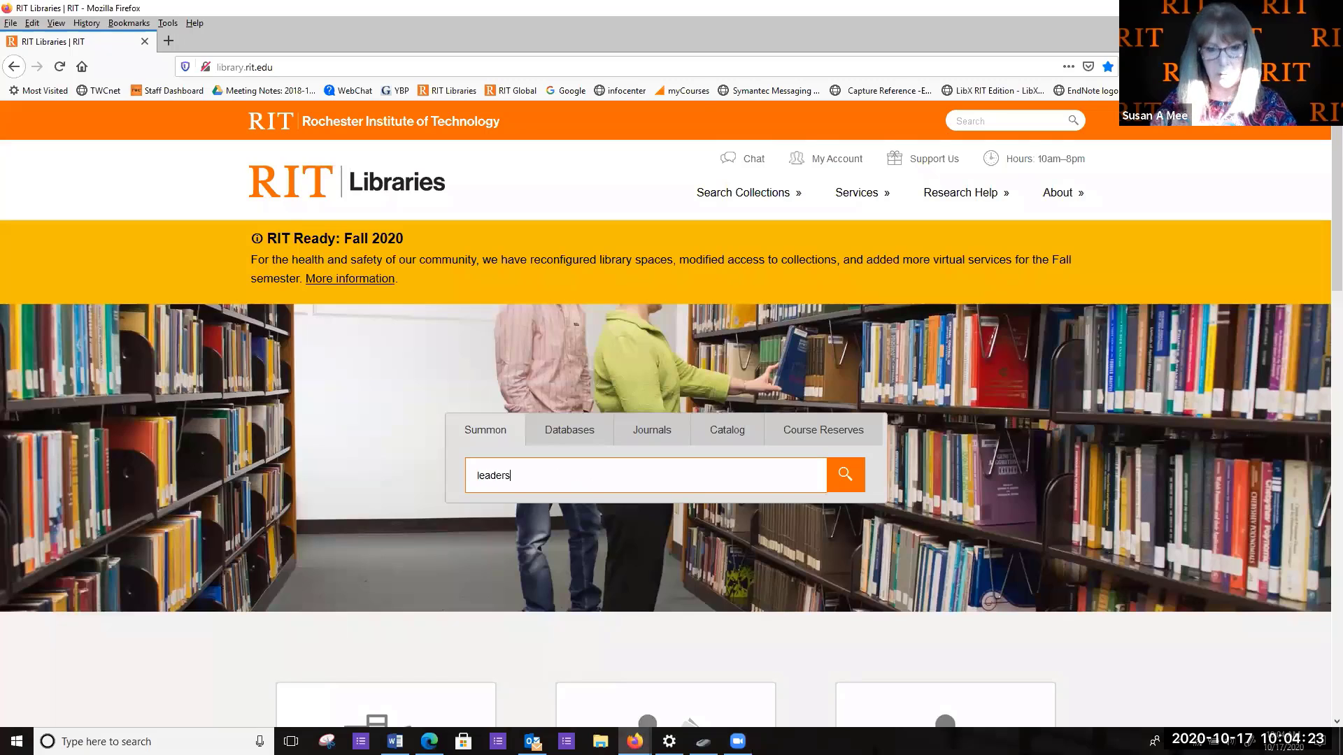
pyautogui.write('hip styles')
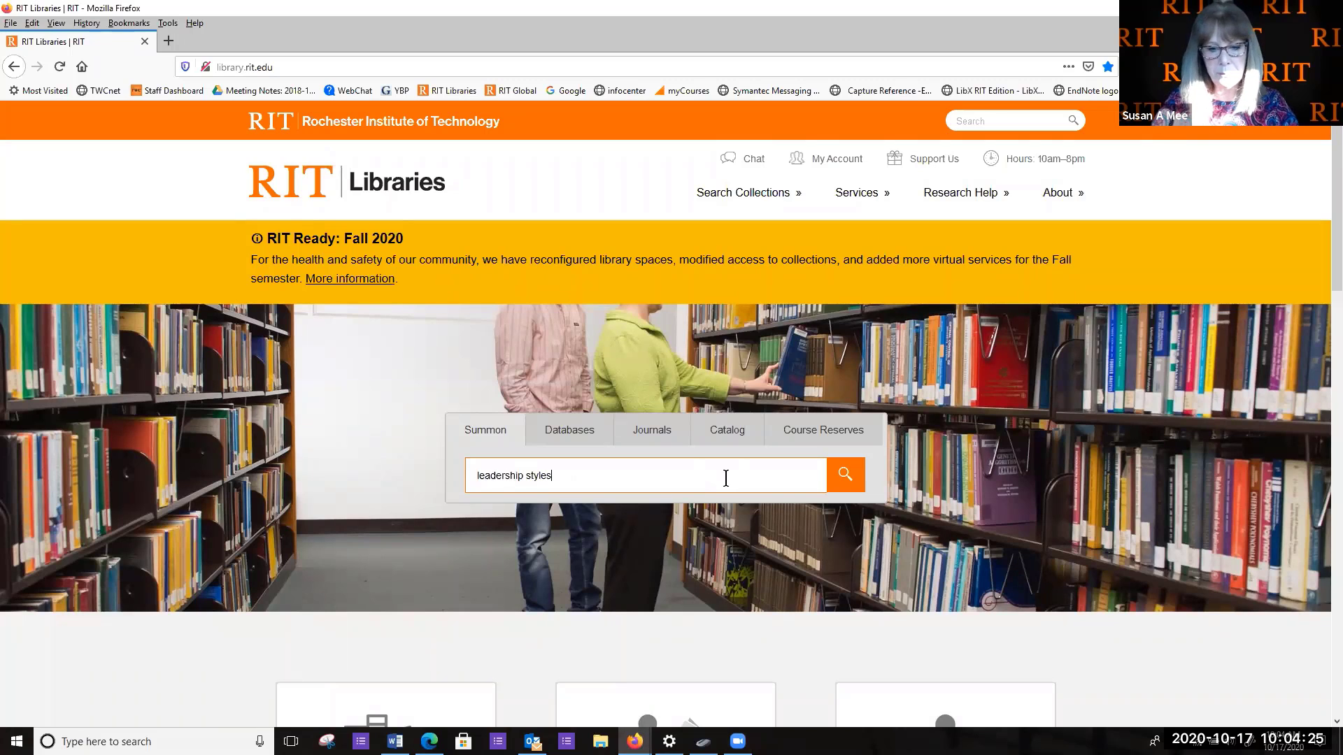
pyautogui.press('Return')
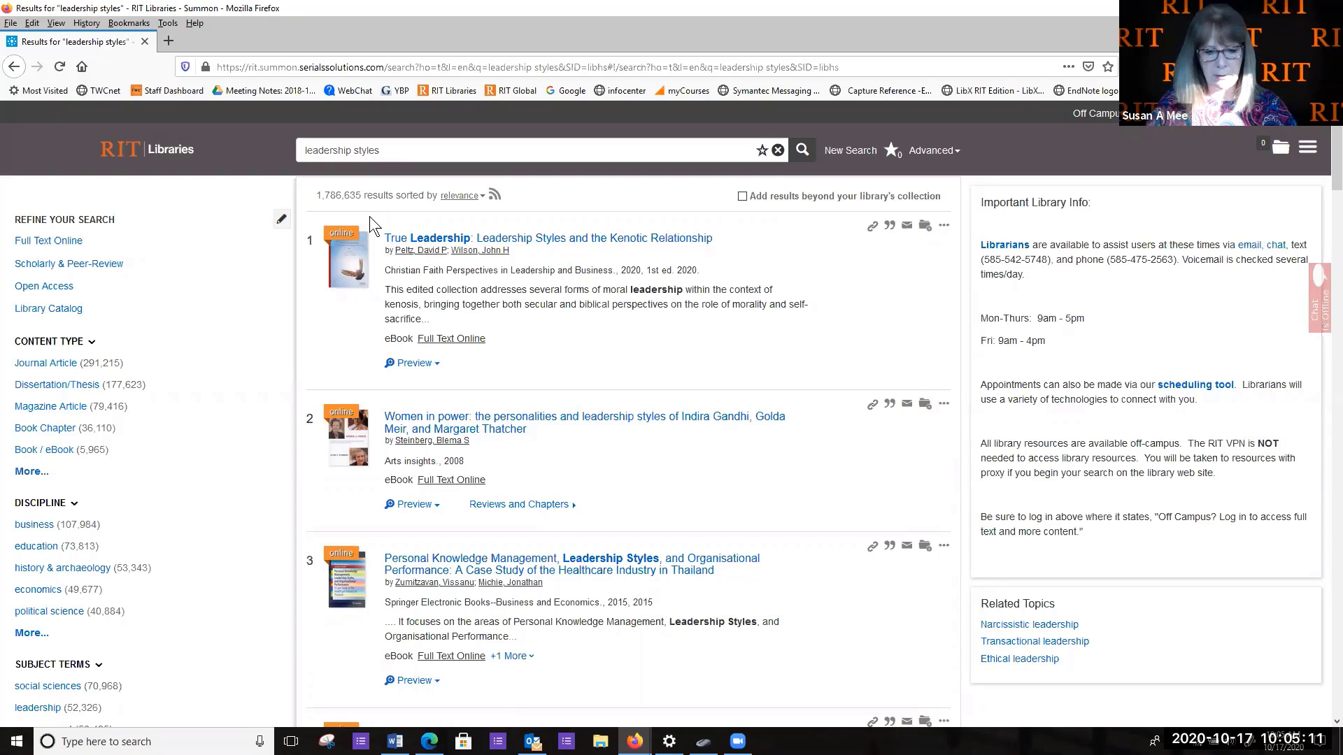
# Step: Extend the query to leadership styles AND women and rerun the search
pyautogui.click(417, 152)
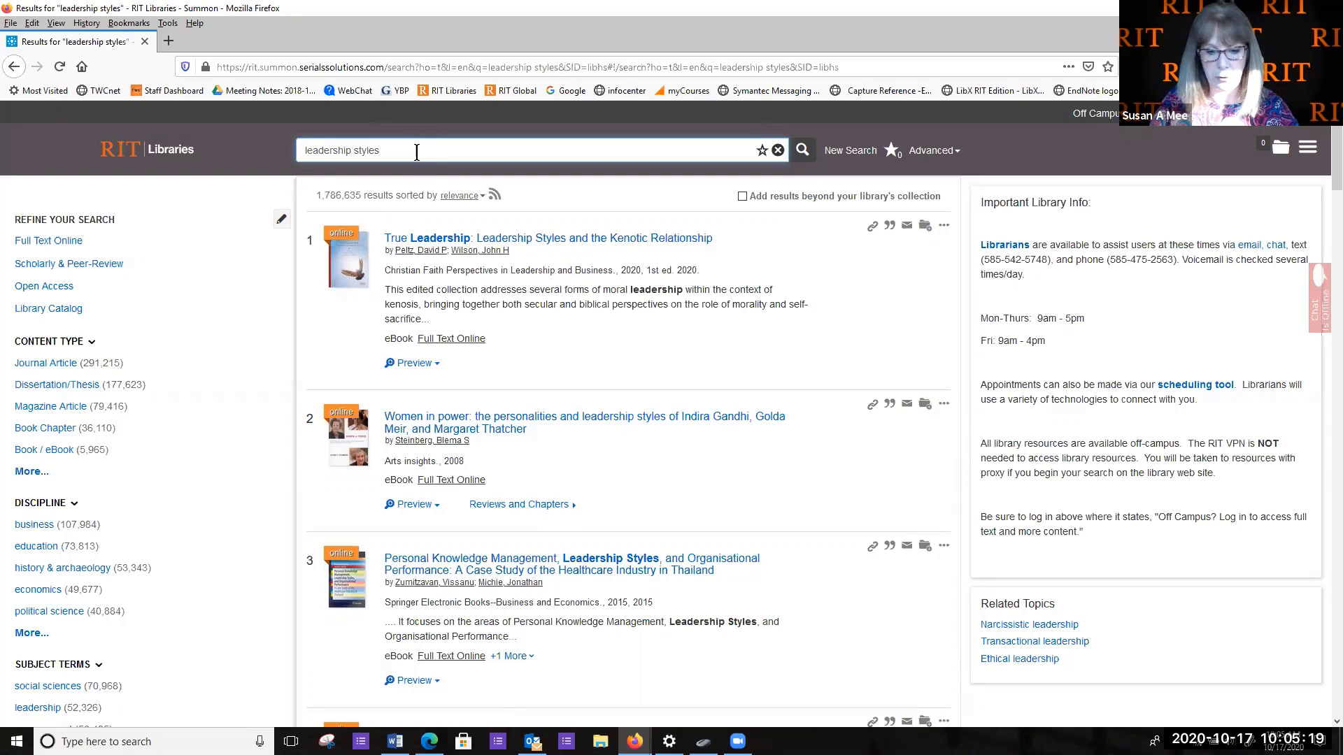
pyautogui.click(417, 152)
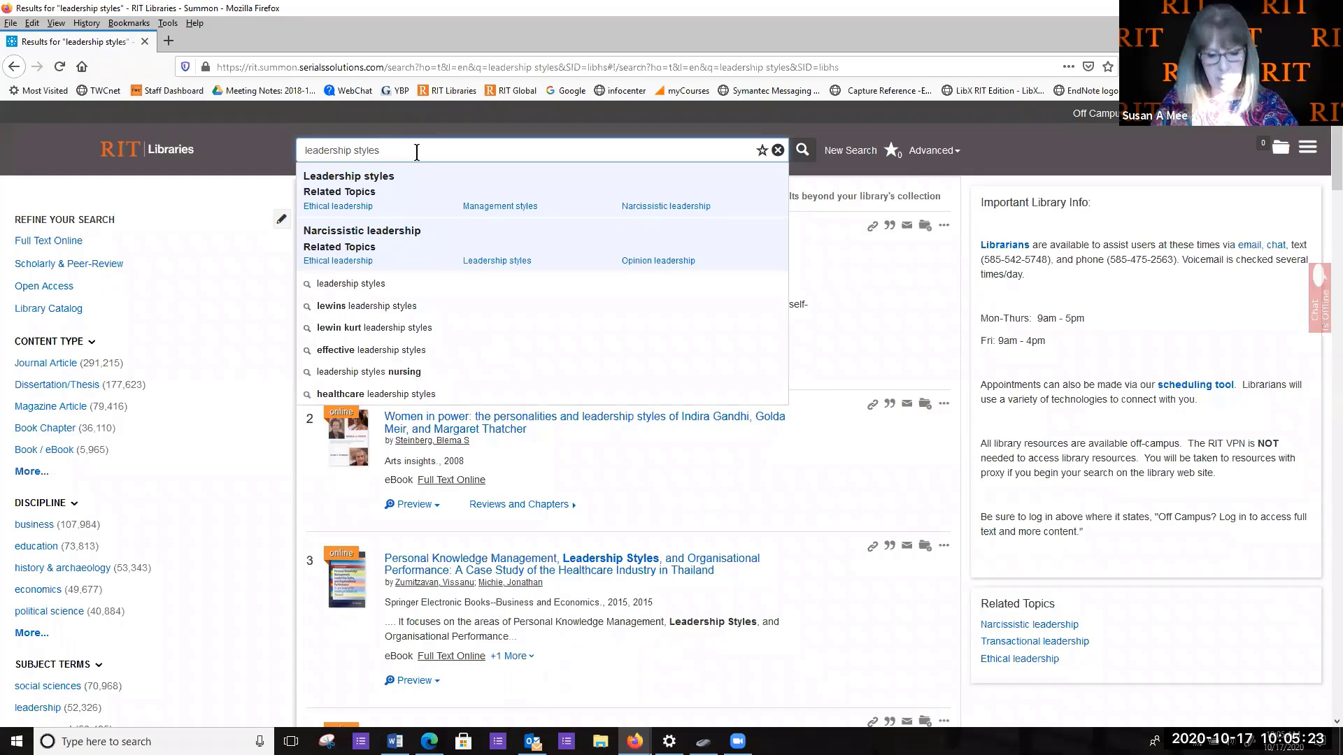
pyautogui.write('AND women')
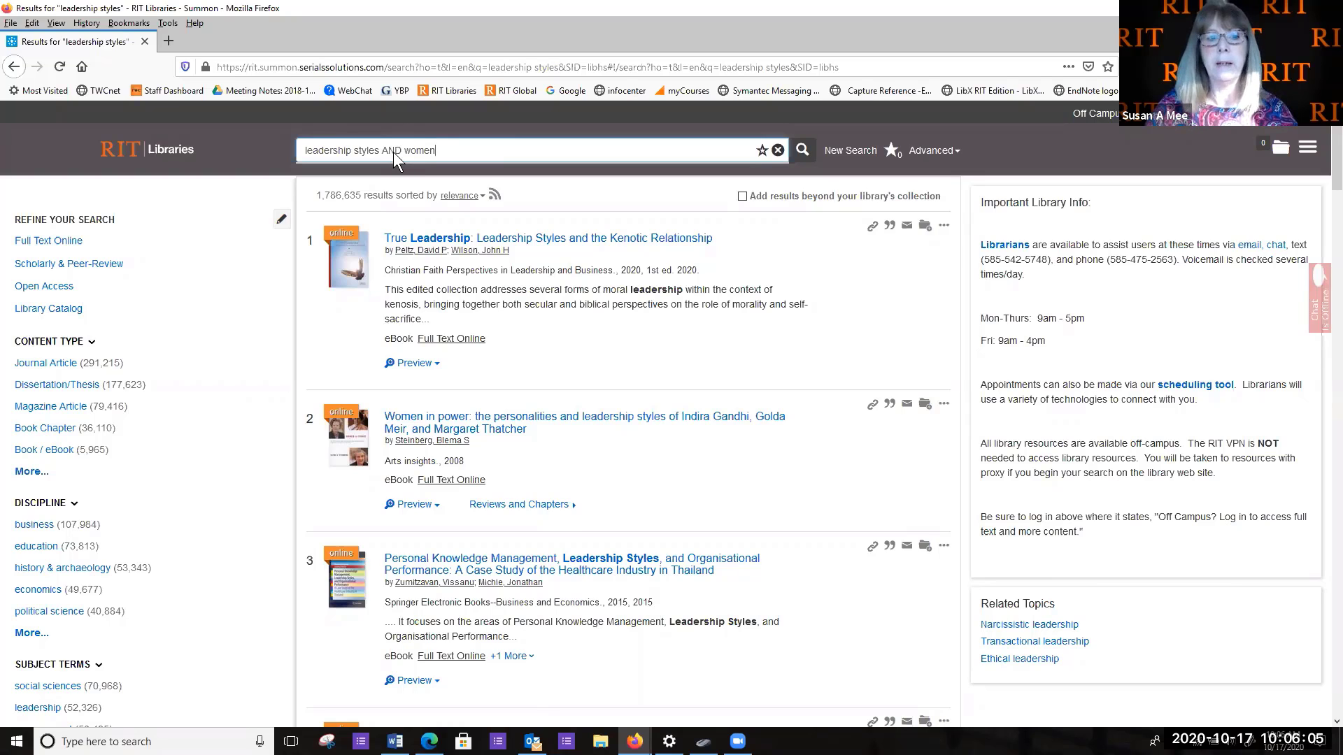
pyautogui.click(801, 151)
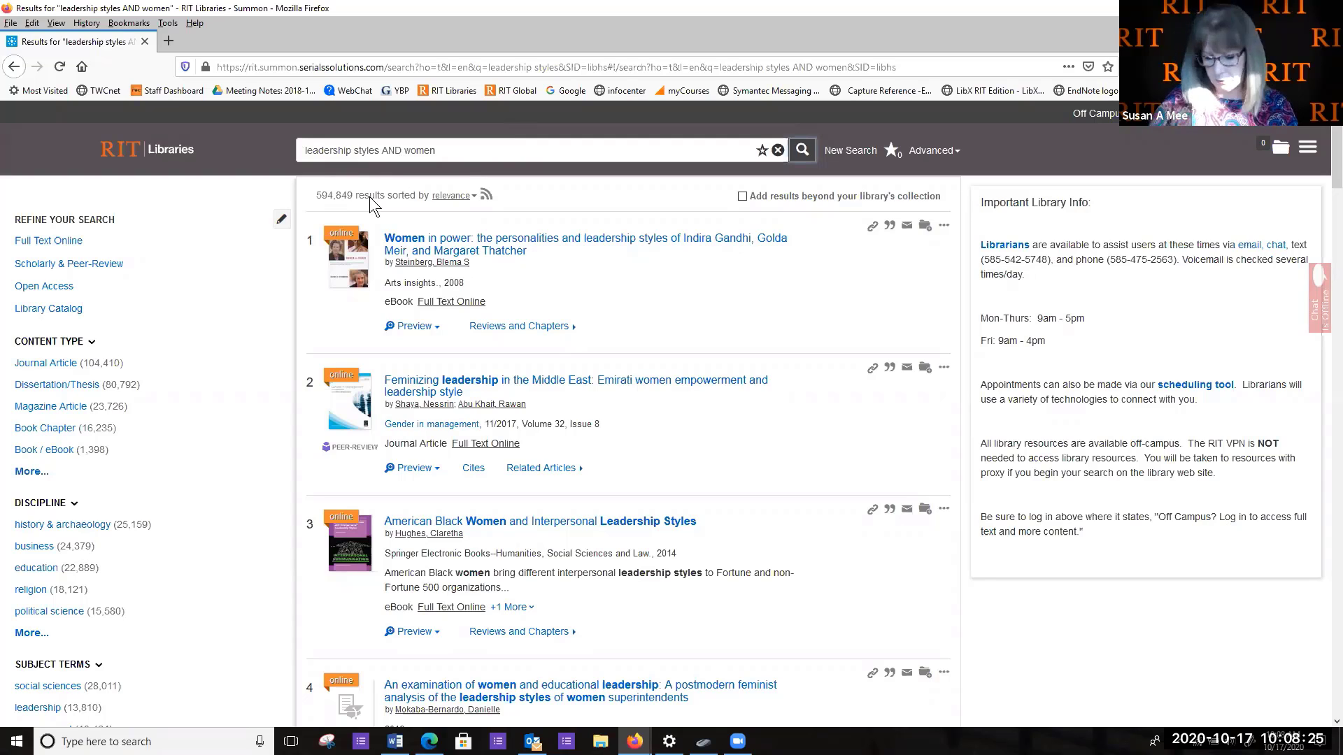
# Step: Enclose leadership styles in quotation marks for an exact-phrase search combined with AND women, and rerun the search
pyautogui.write('"')
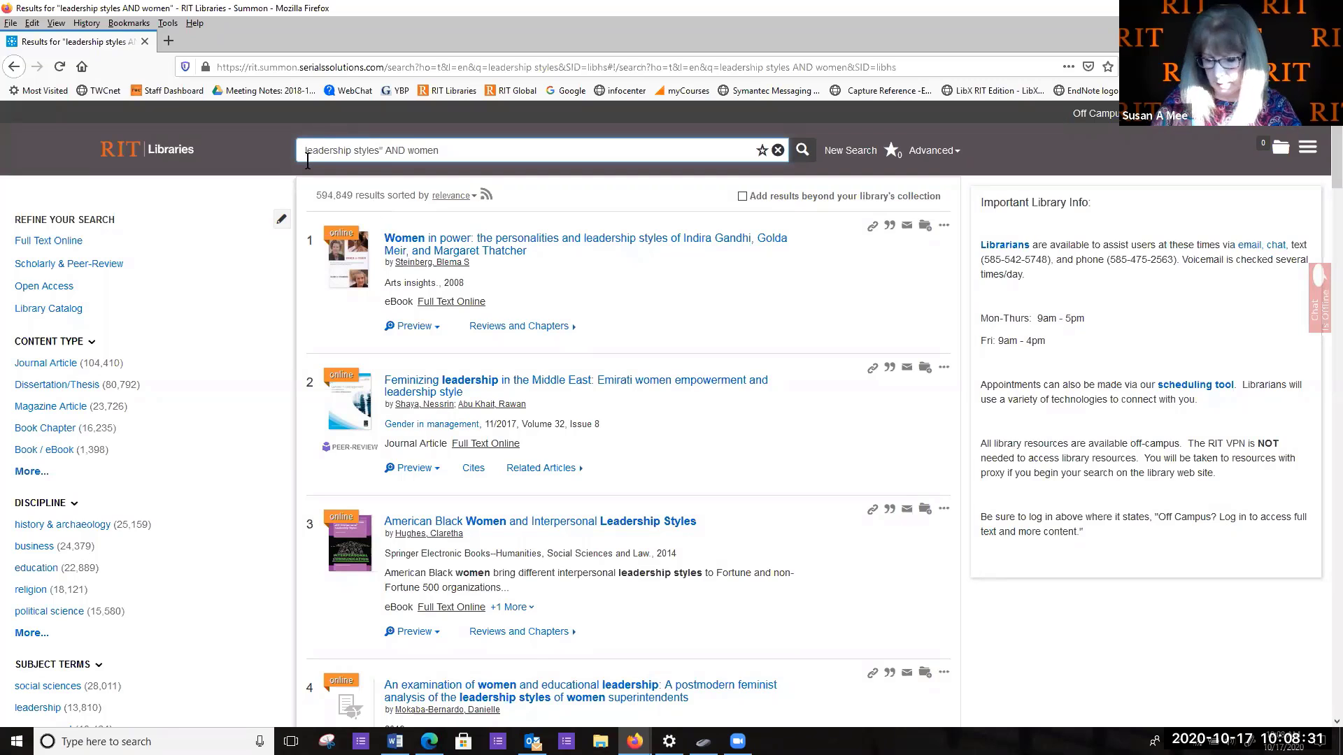
pyautogui.write(' "')
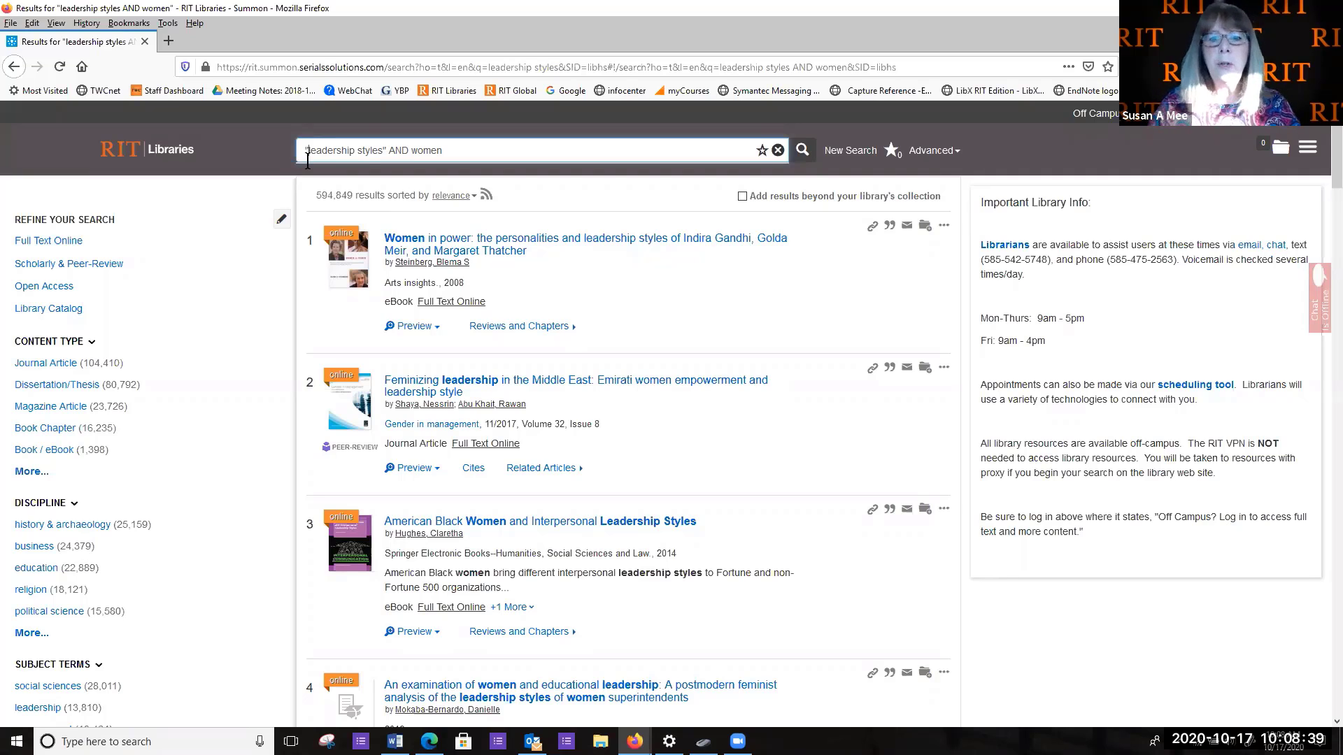
pyautogui.click(803, 151)
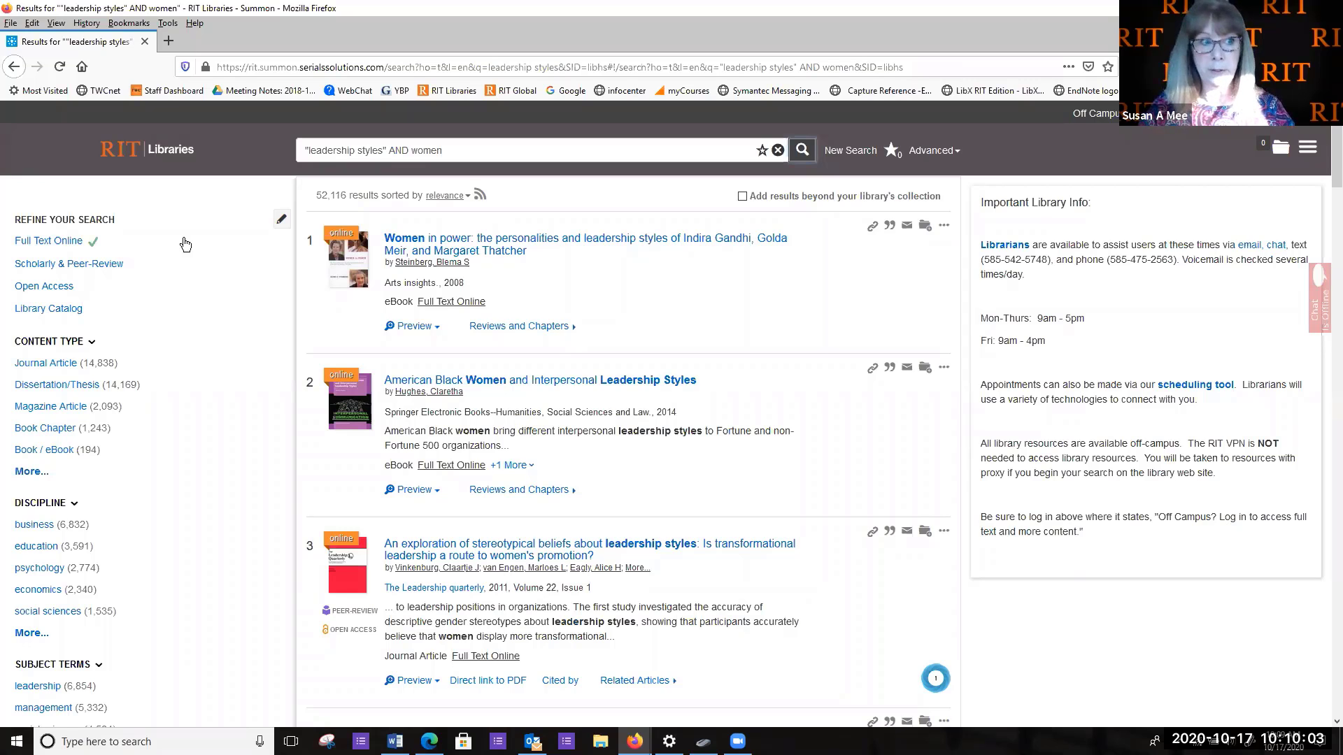
# Step: Examine the available search refinements, from scholarly and content type filters through discipline, subject terms, database, publication date and library location
pyautogui.click(96, 270)
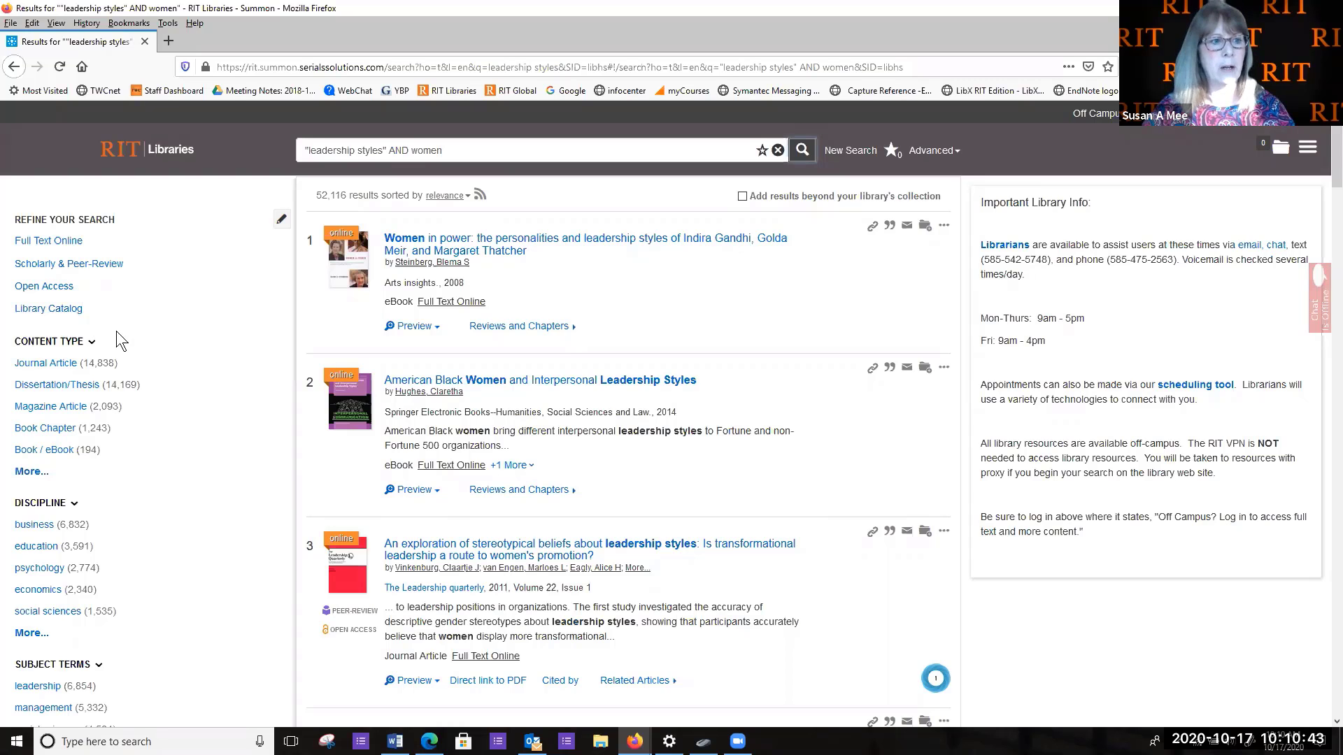
pyautogui.scroll(-2, 192, 388)
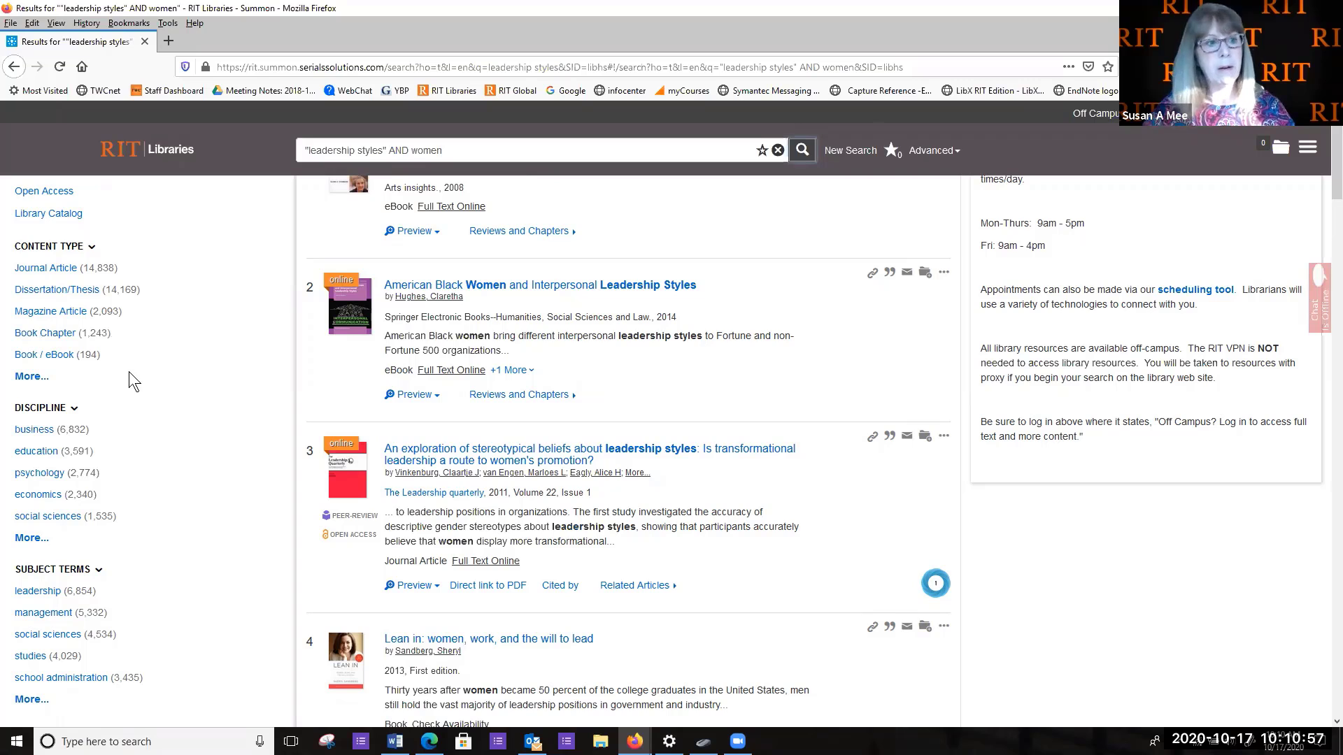
pyautogui.scroll(1, 186, 394)
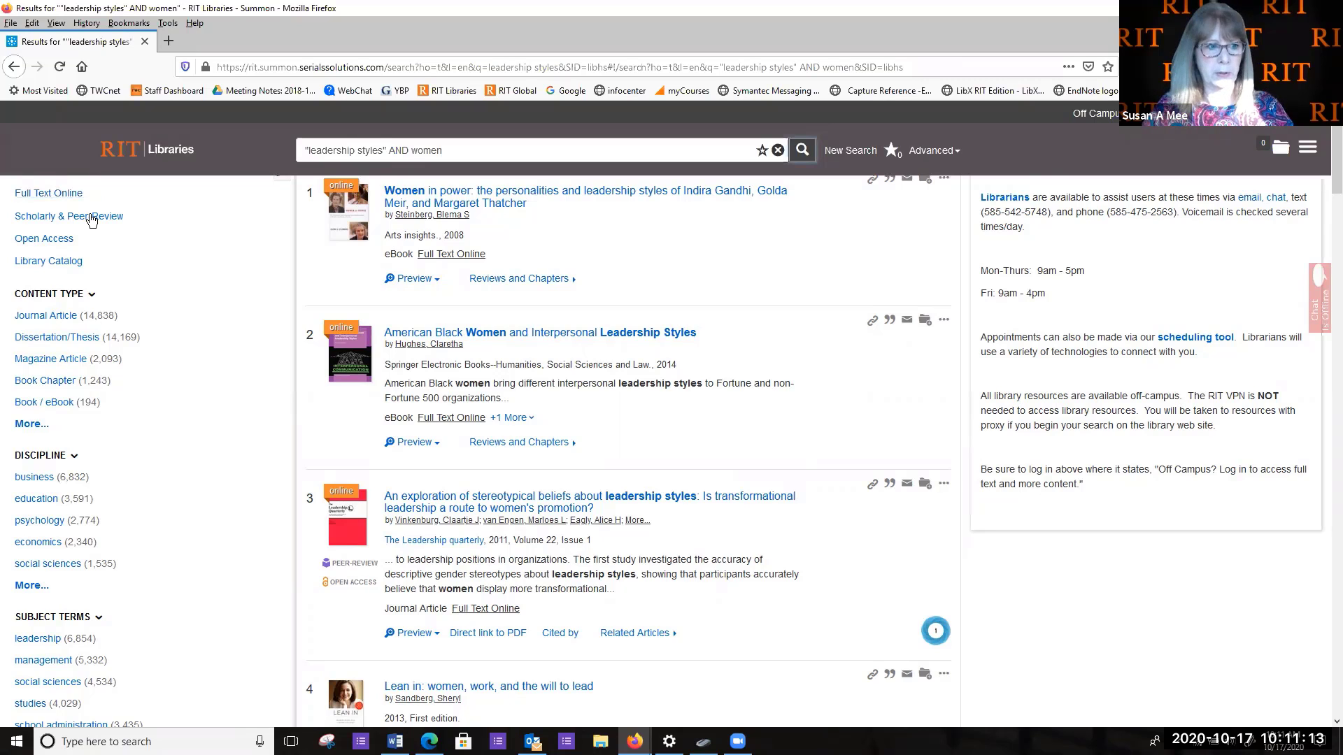
pyautogui.scroll(-2, 186, 371)
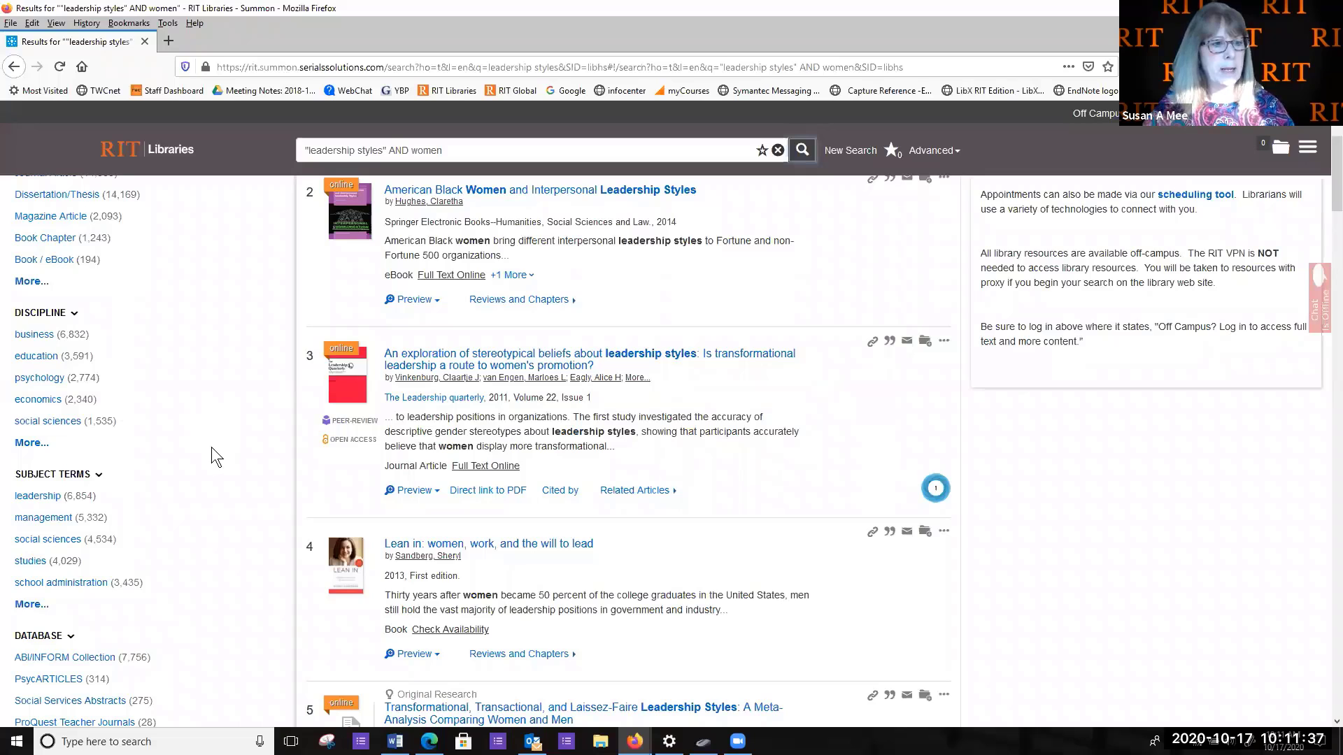
pyautogui.scroll(-4, 211, 448)
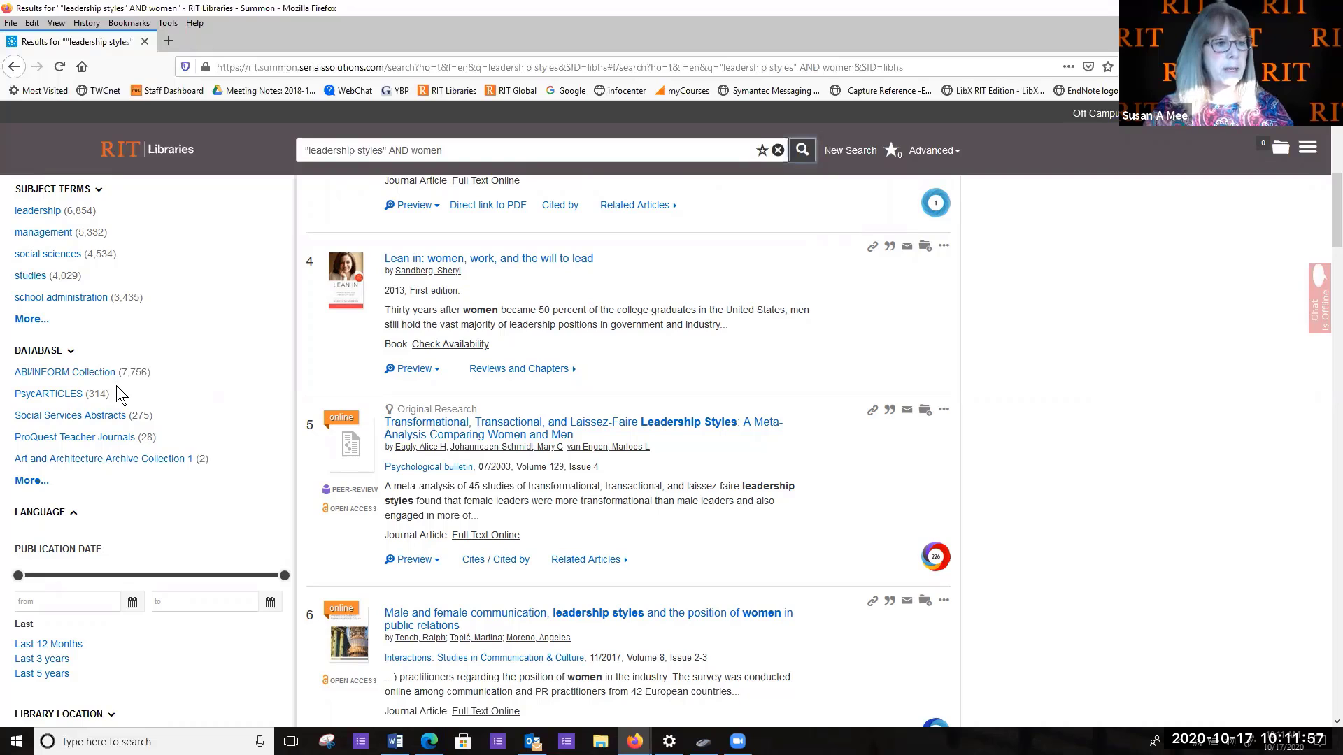
pyautogui.scroll(-1, 116, 386)
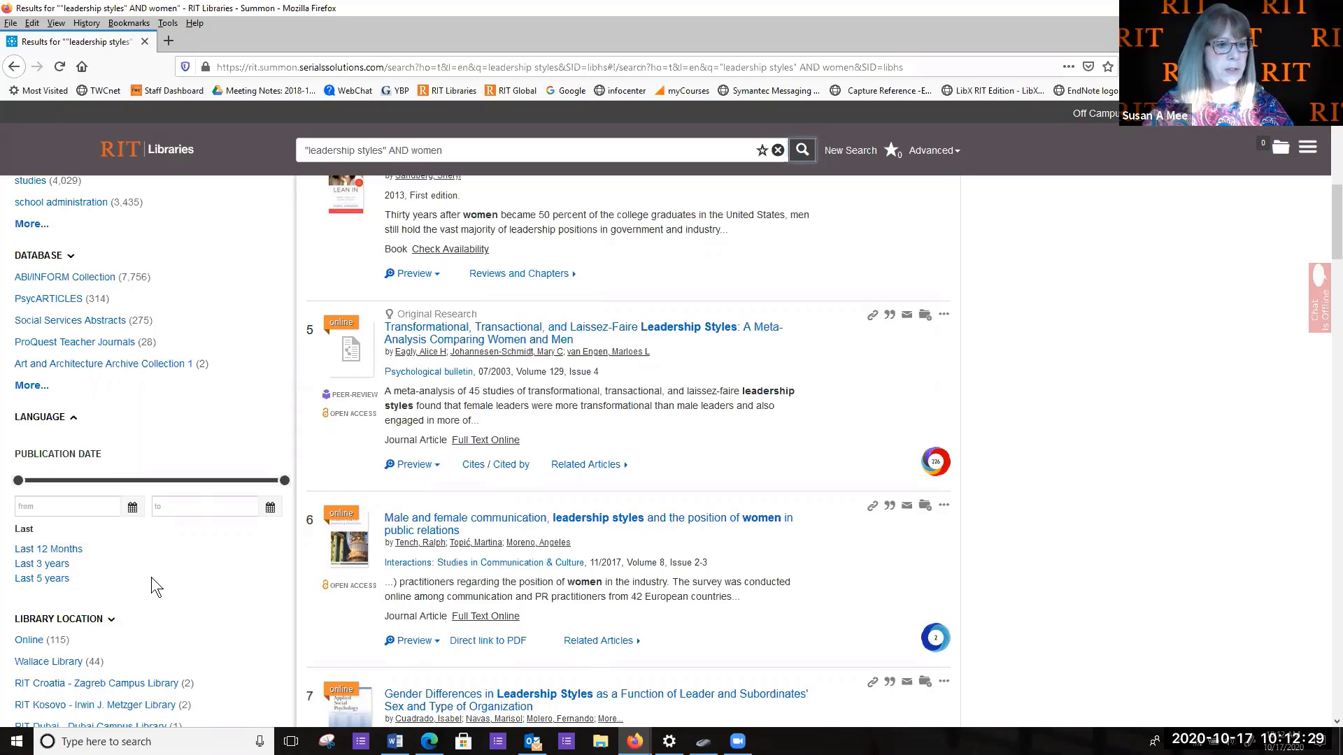
pyautogui.scroll(-1, 209, 584)
pyautogui.scroll(-2, 251, 564)
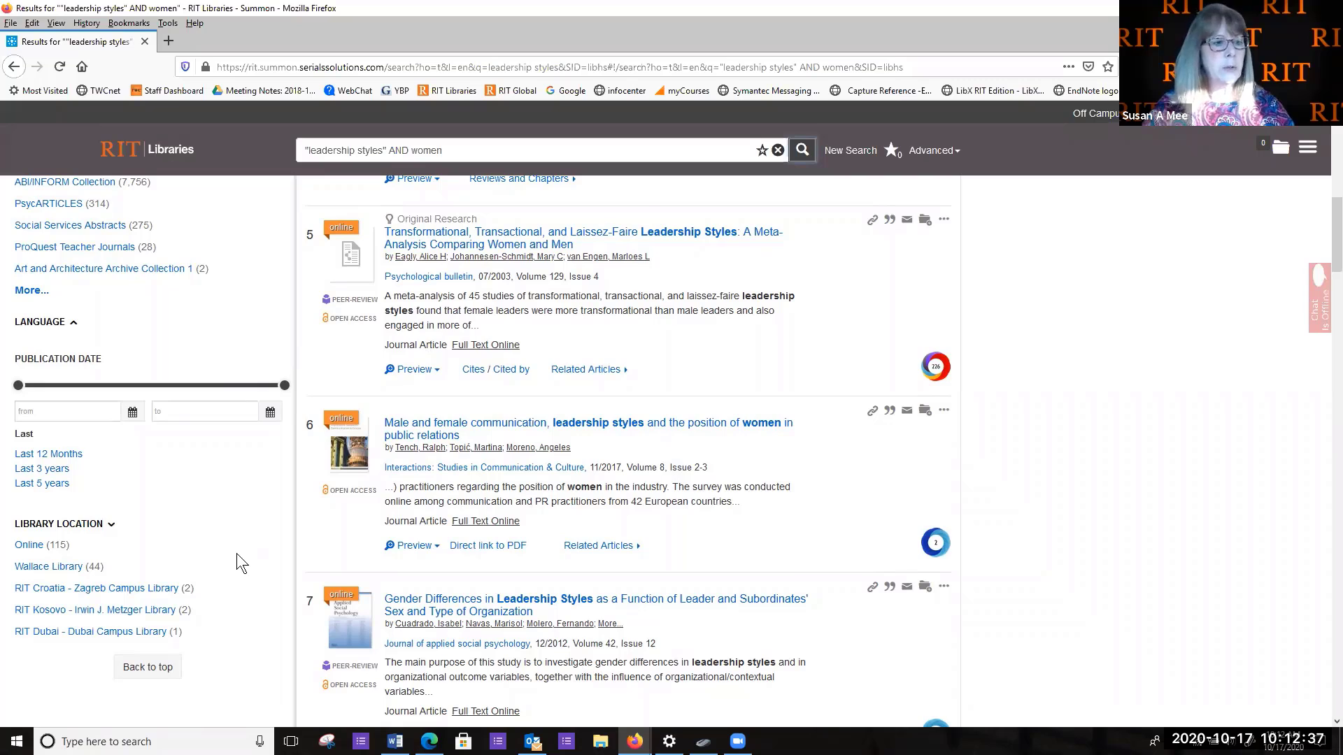
pyautogui.moveTo(239, 551)
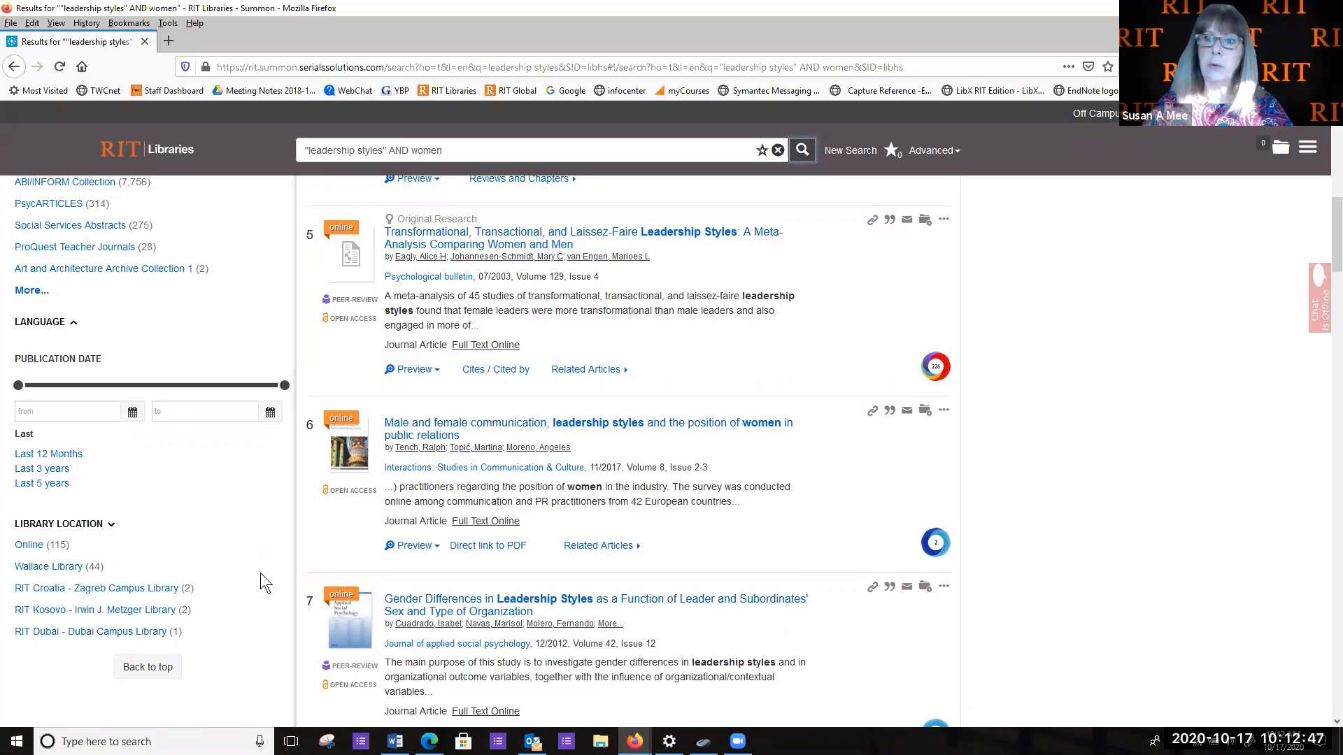
pyautogui.moveTo(268, 570)
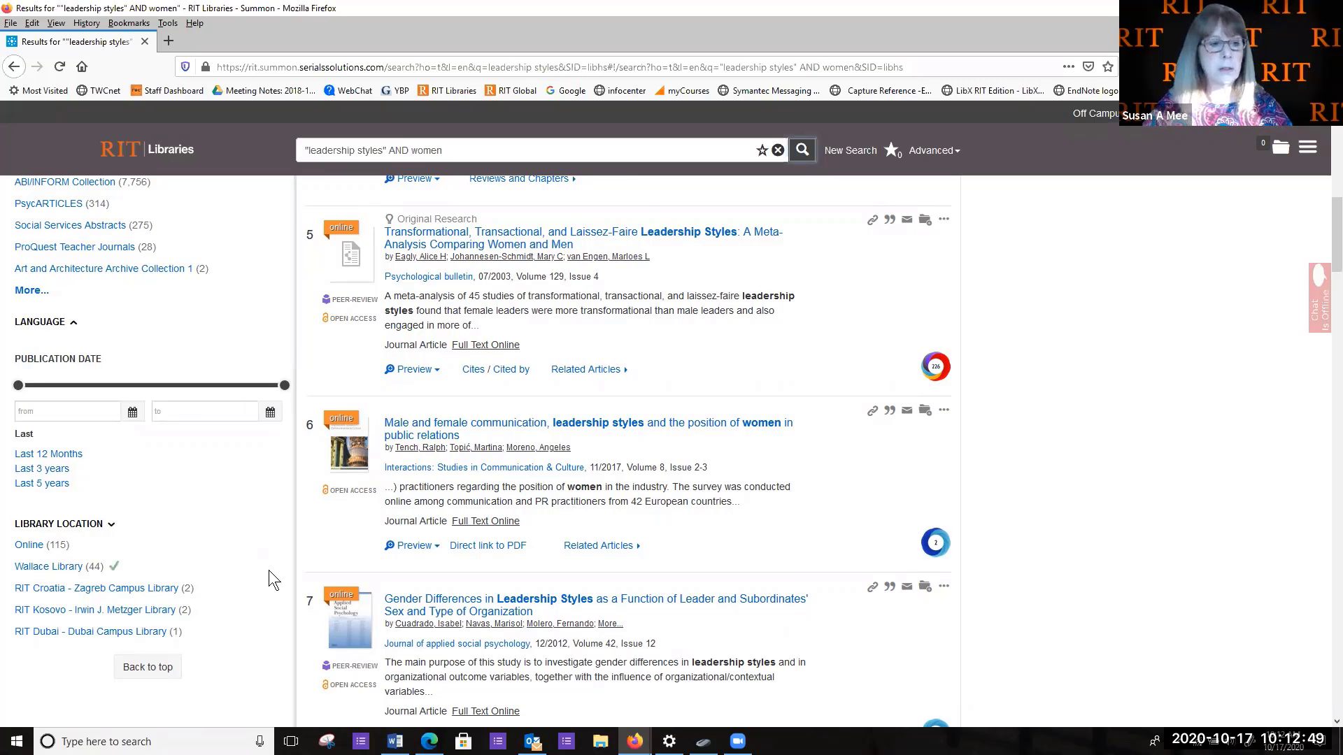
# Step: Limit the results to the business discipline and the leadership subject term
pyautogui.scroll(1, 269, 571)
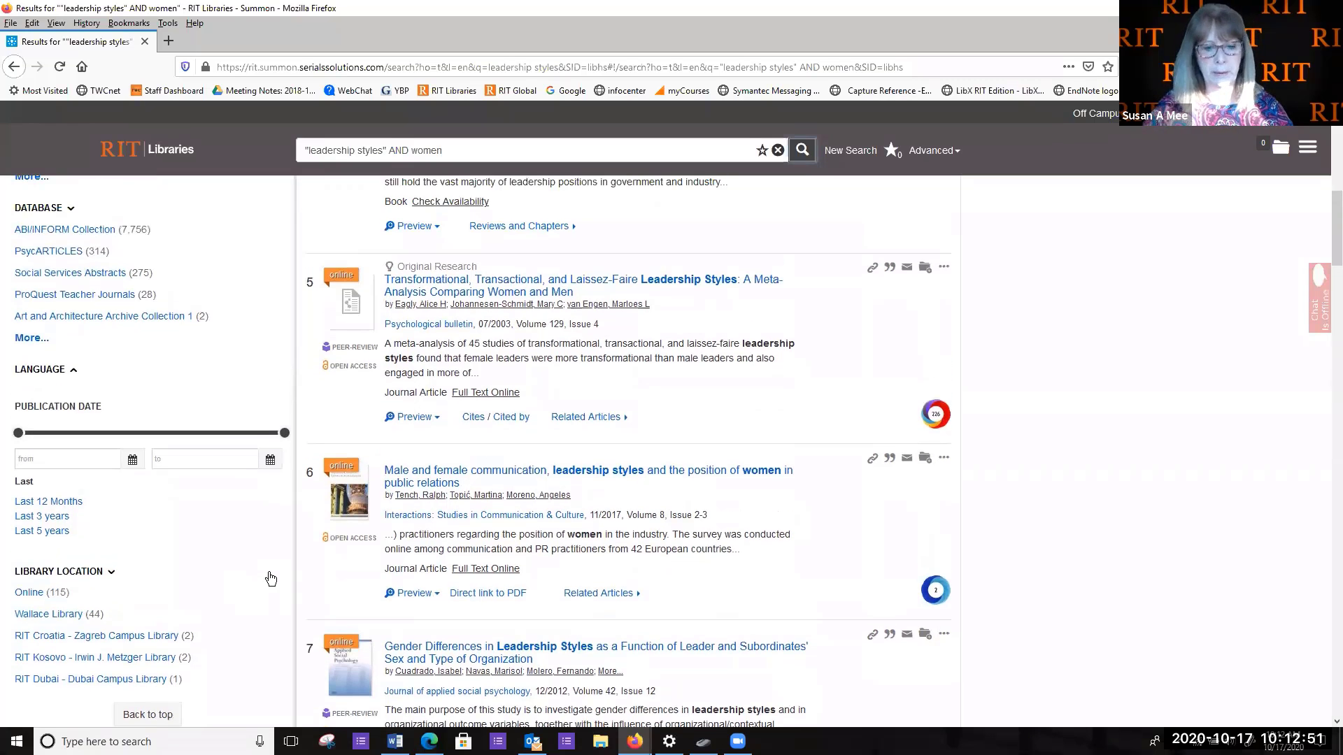
pyautogui.scroll(1, 269, 581)
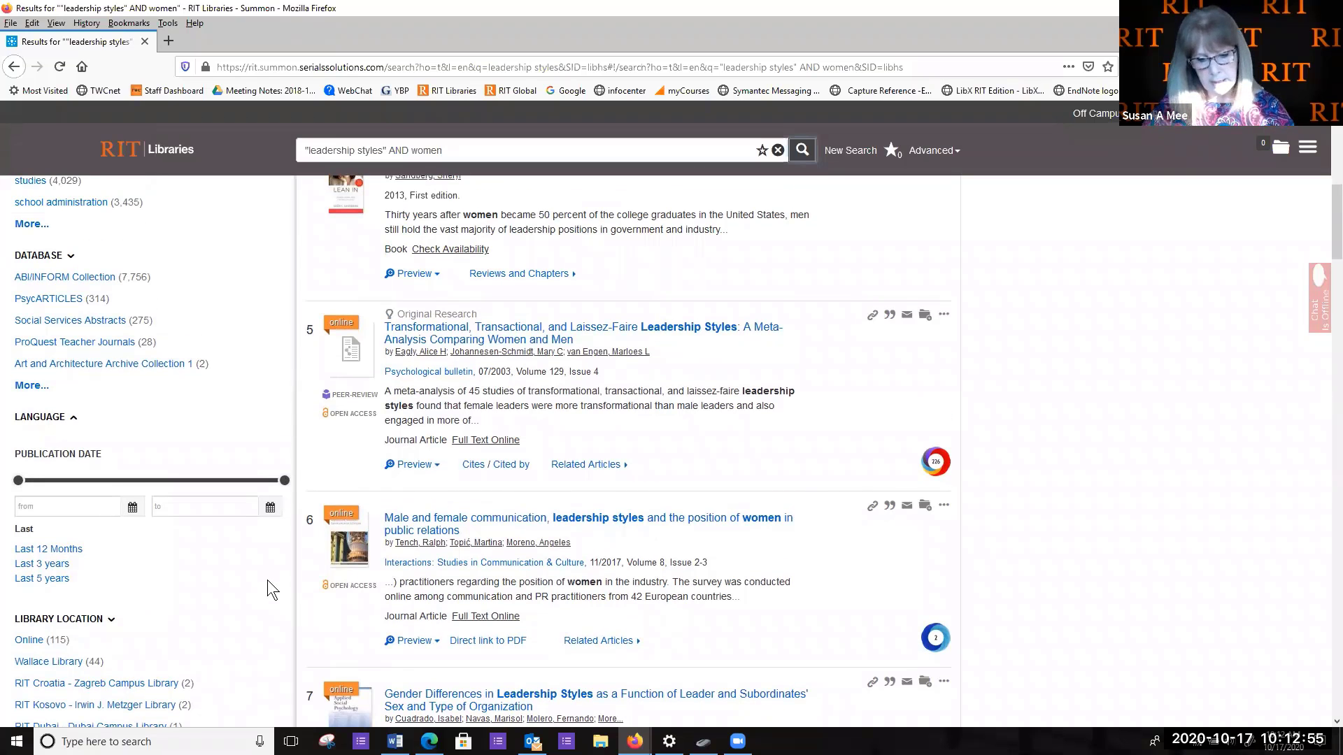
pyautogui.scroll(1, 255, 592)
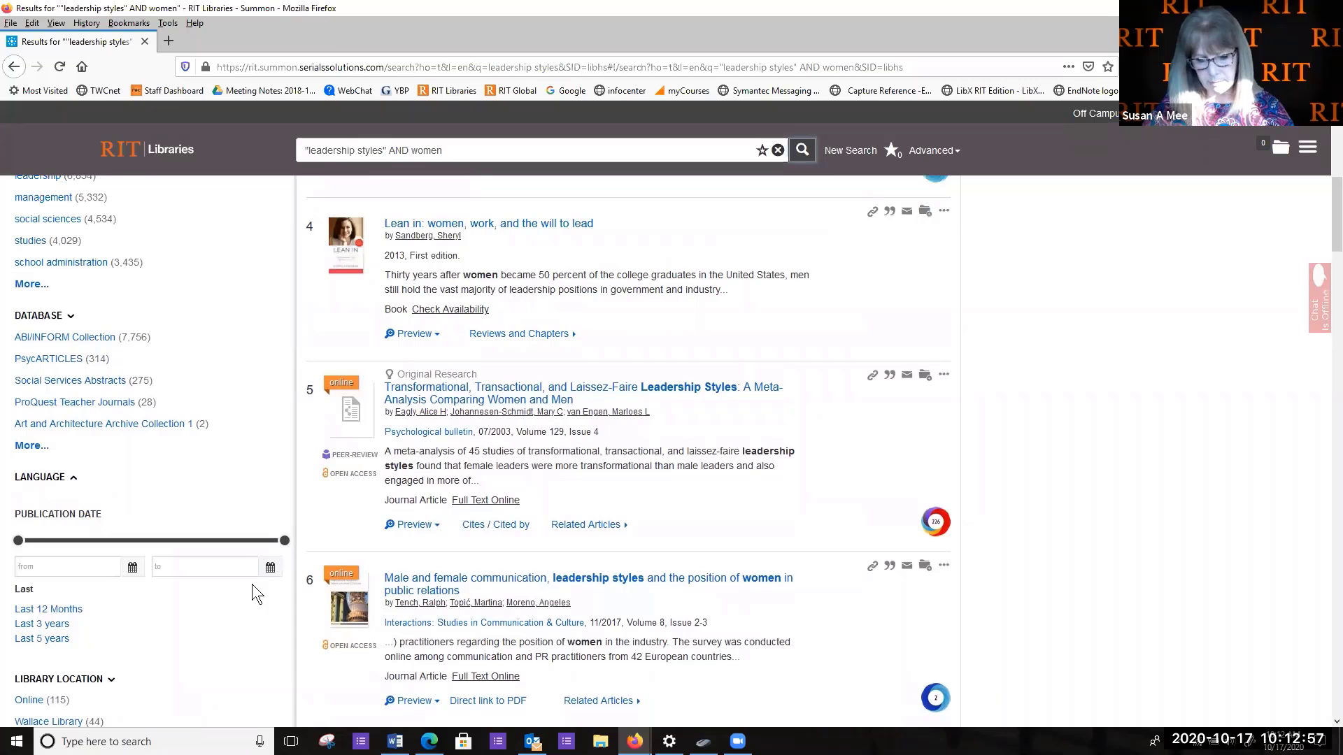
pyautogui.scroll(3, 251, 585)
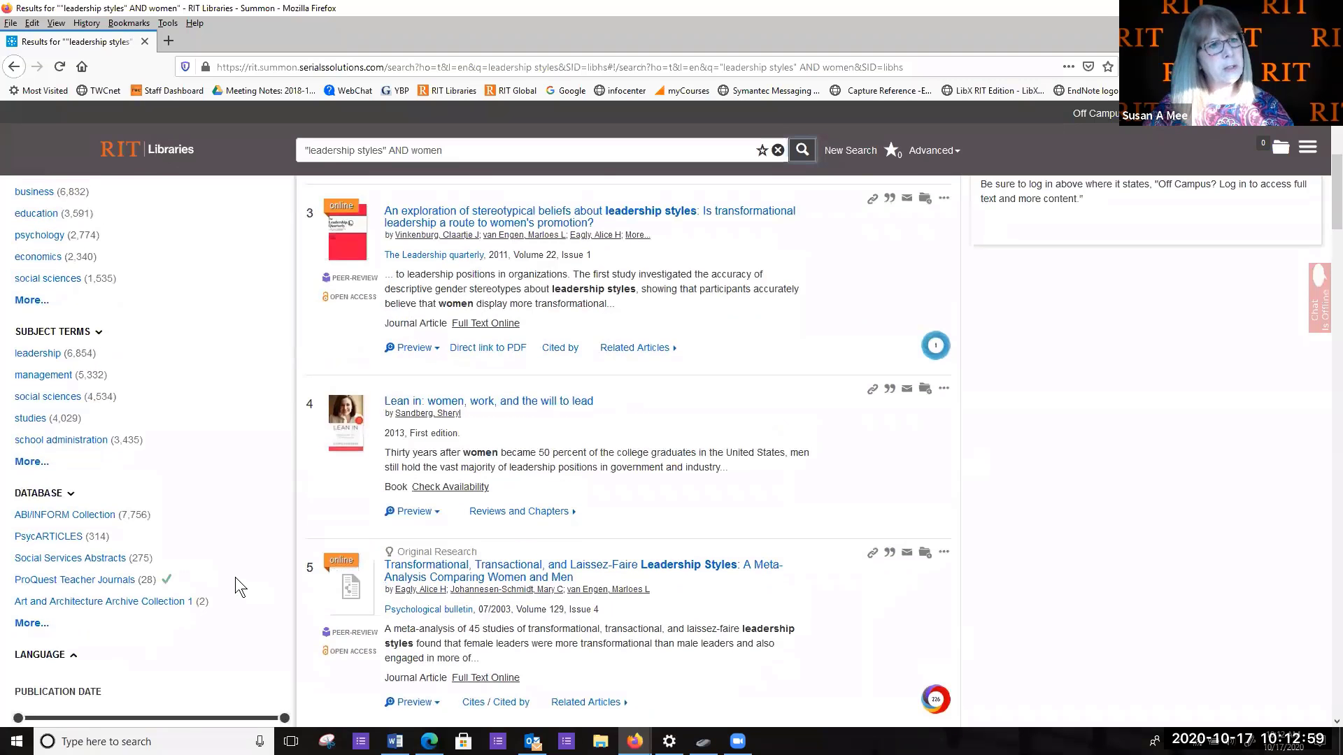
pyautogui.scroll(4, 228, 576)
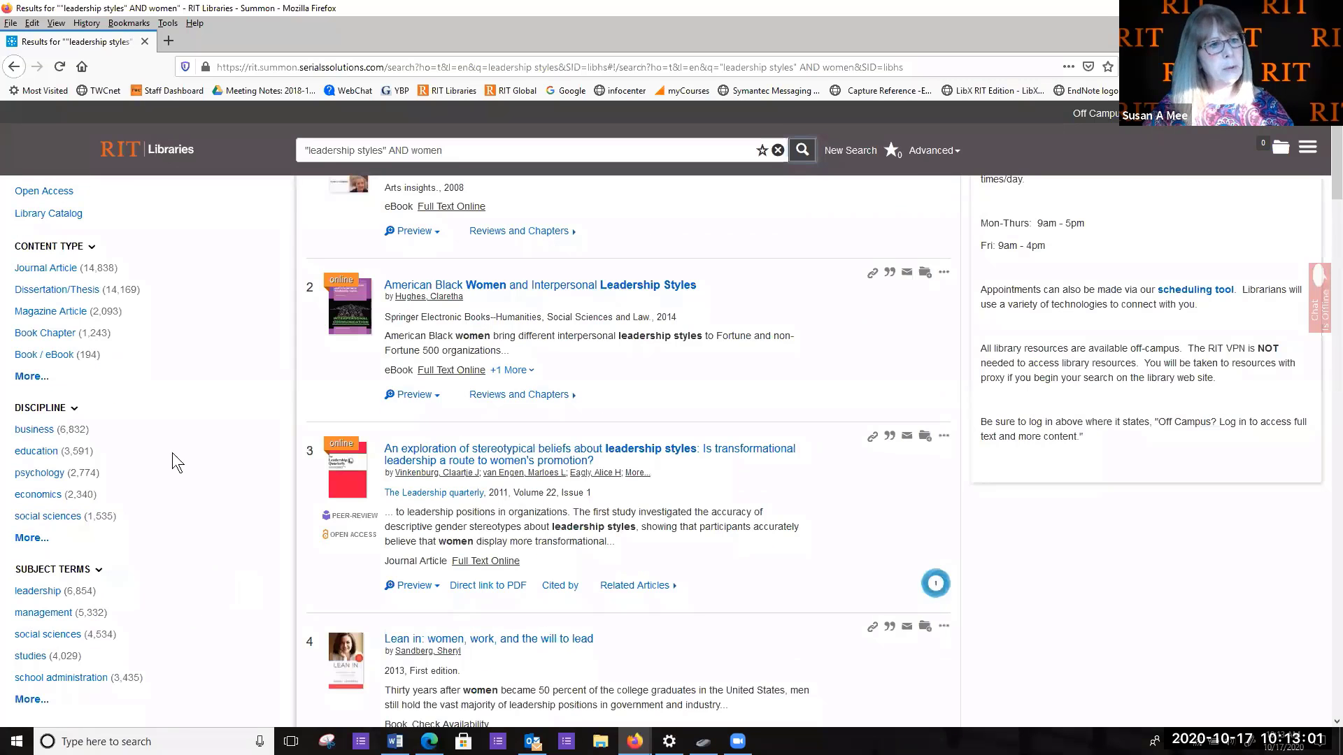
pyautogui.click(27, 431)
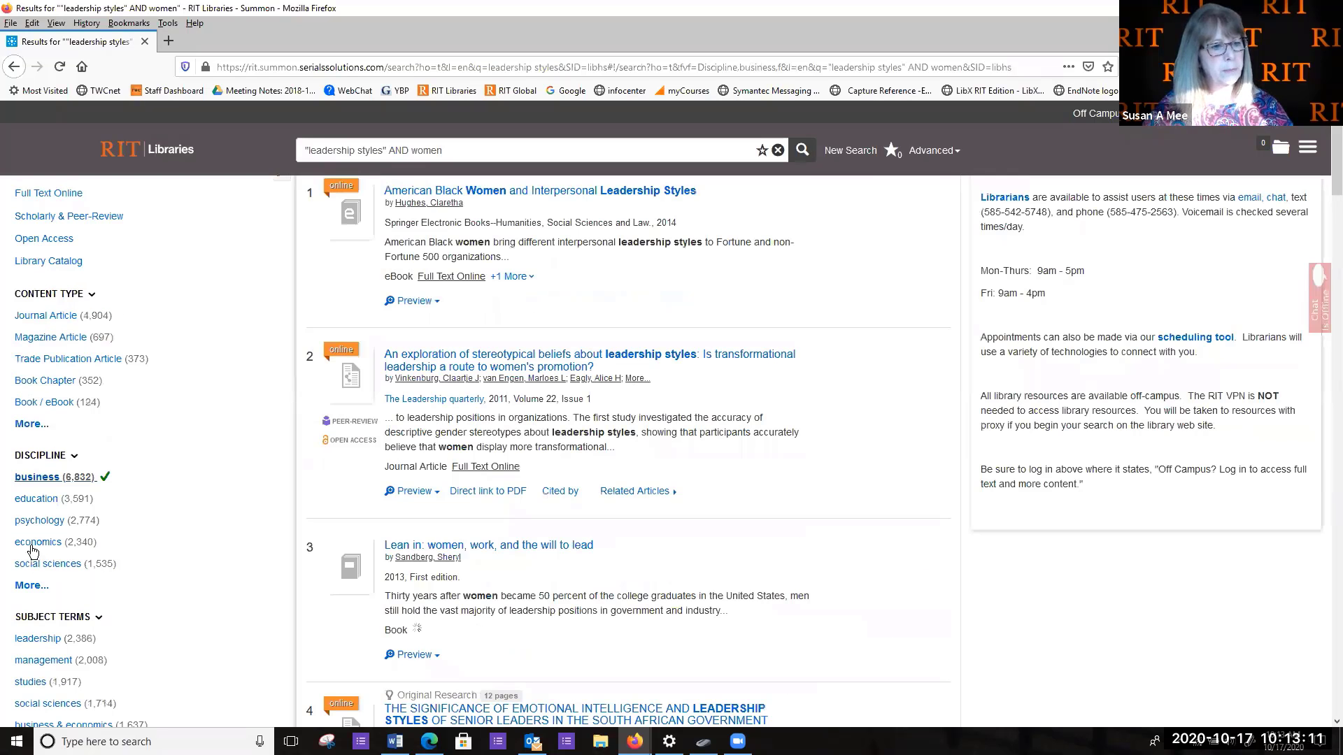
pyautogui.click(39, 638)
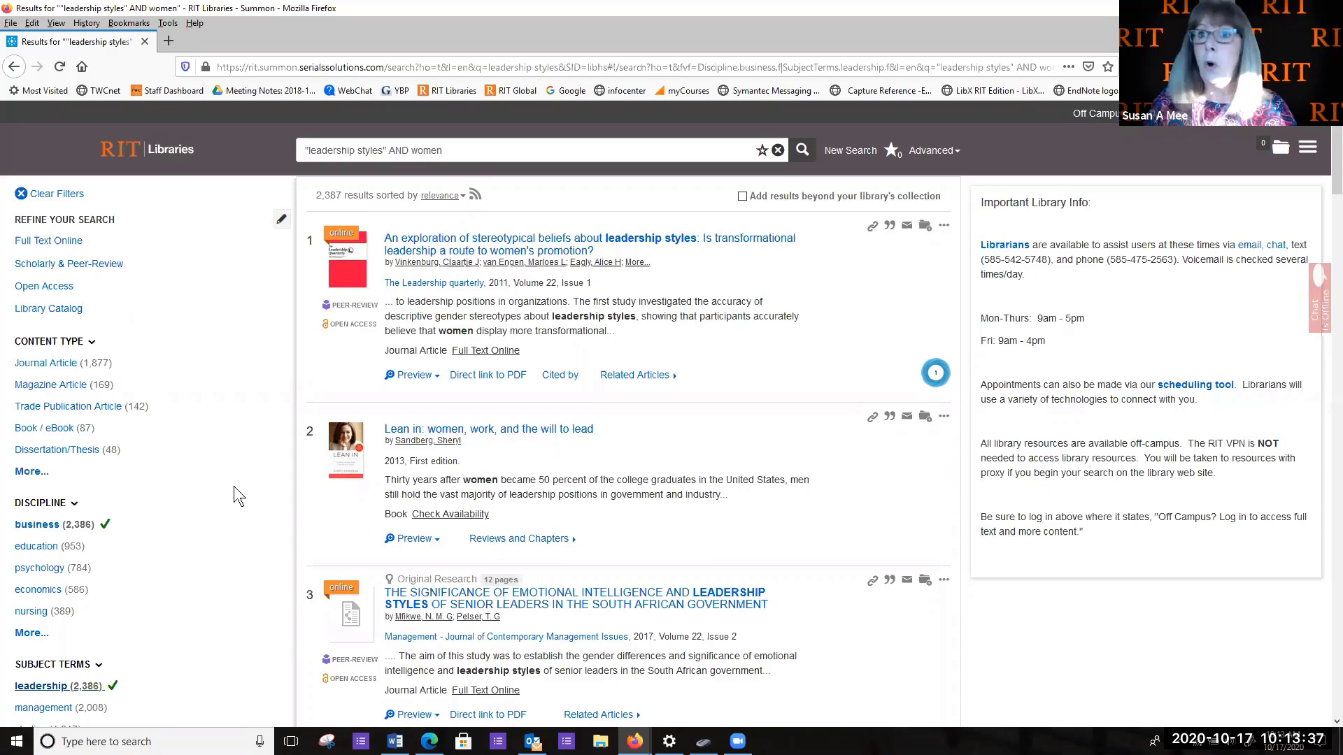
# Step: Review the citation formats and export options for the first article, on stereotypical beliefs about leadership styles, without exporting a citation
pyautogui.scroll(-1, 232, 488)
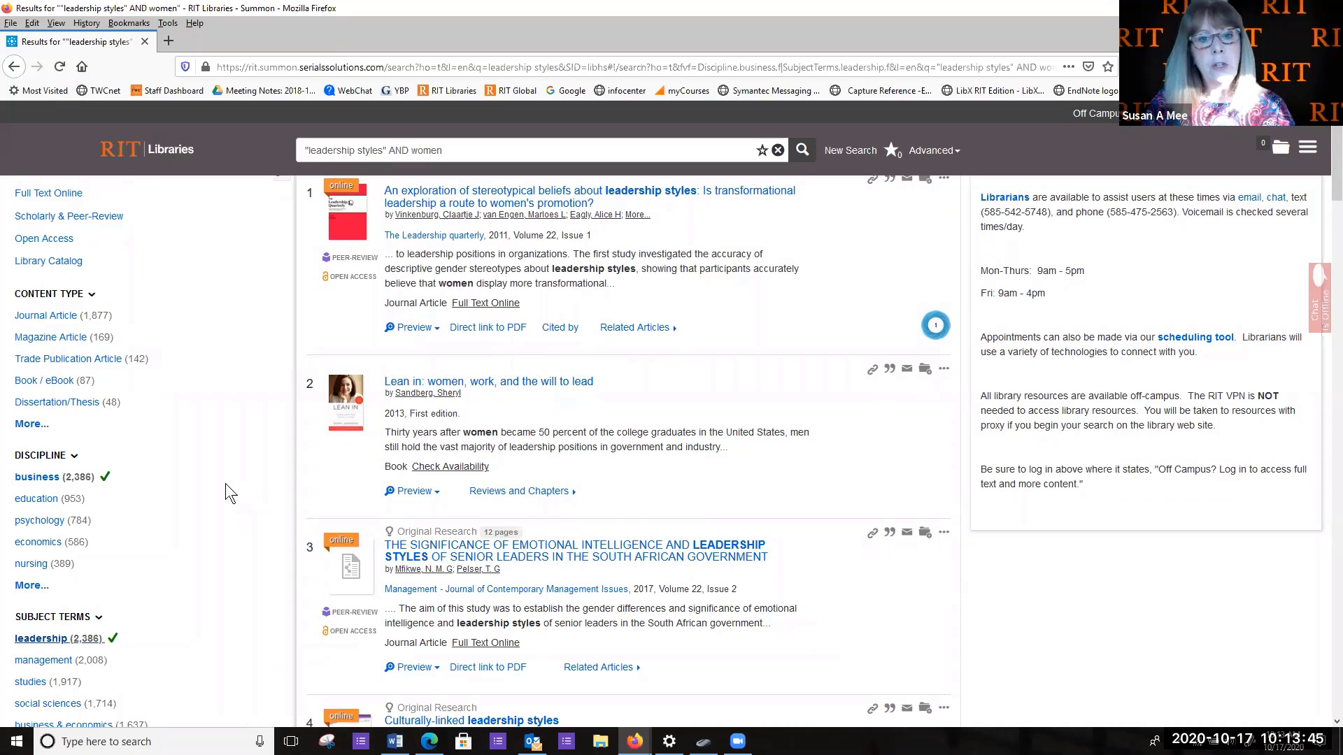
pyautogui.scroll(1, 225, 484)
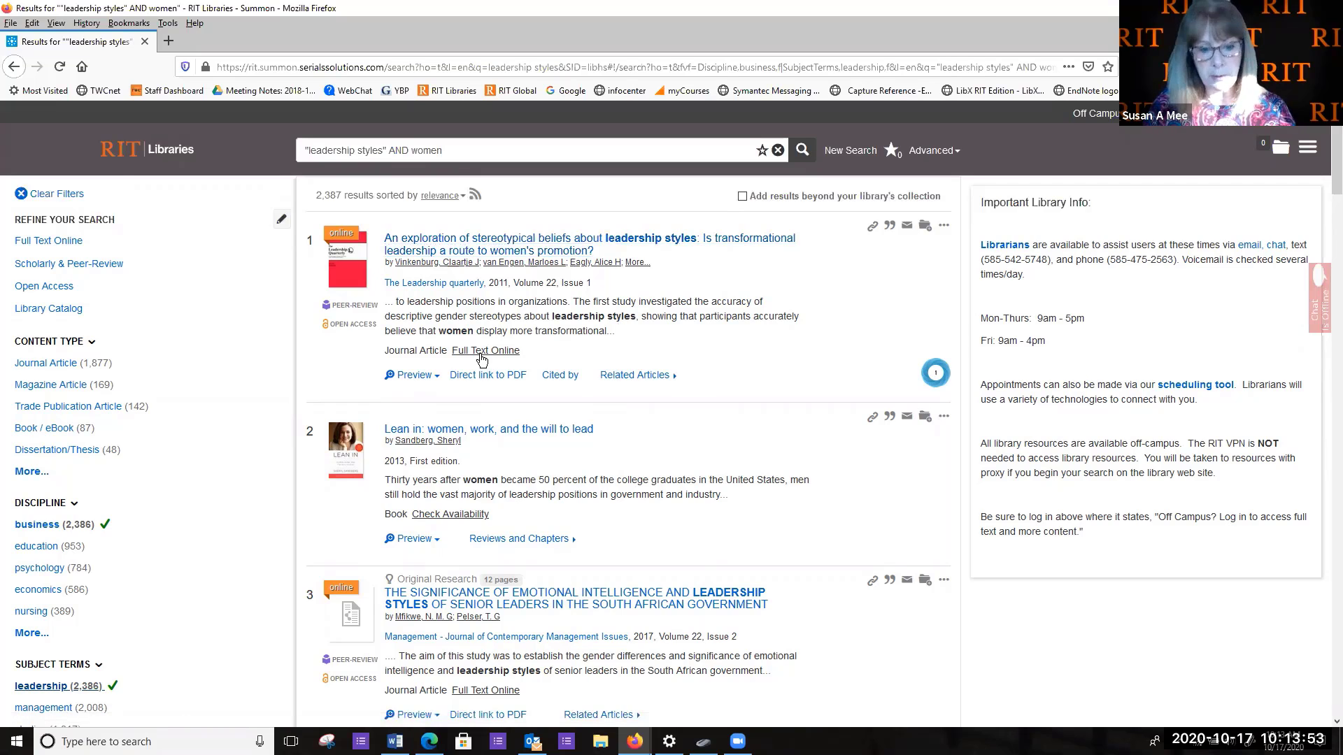
pyautogui.click(890, 231)
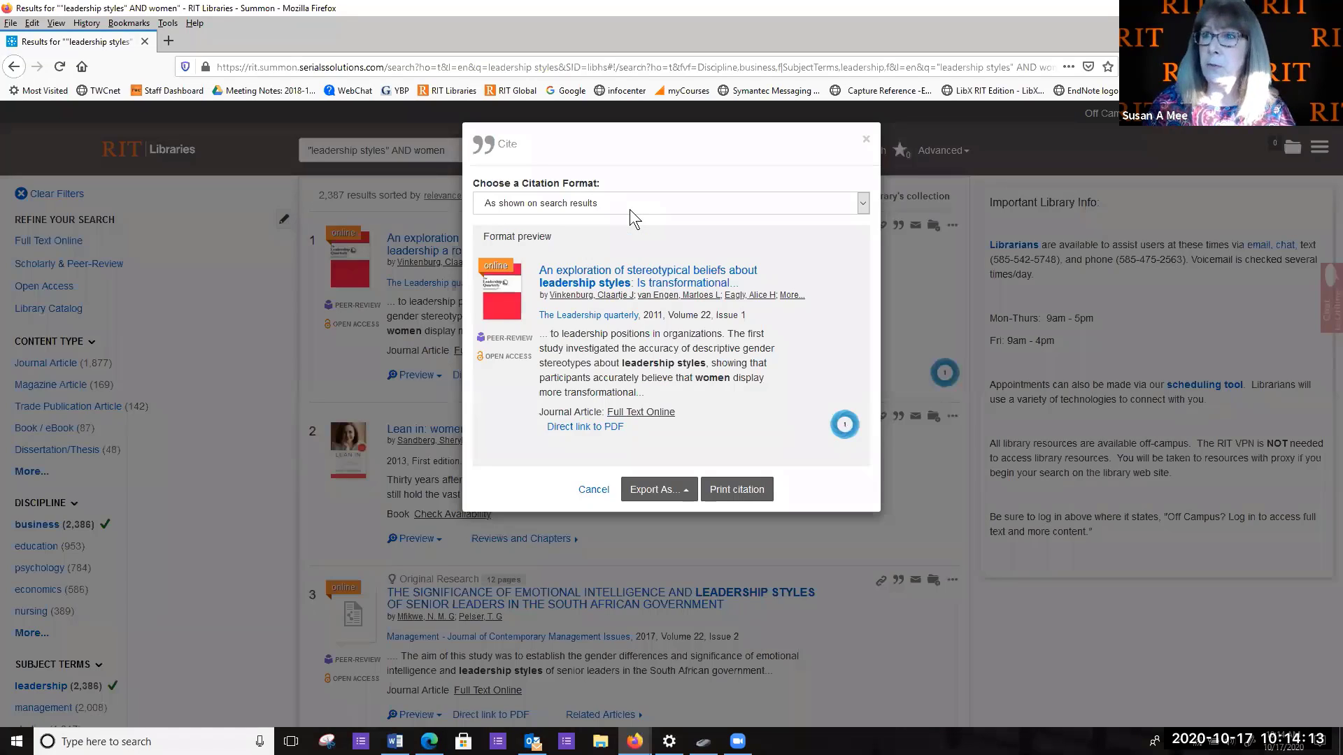
pyautogui.click(861, 204)
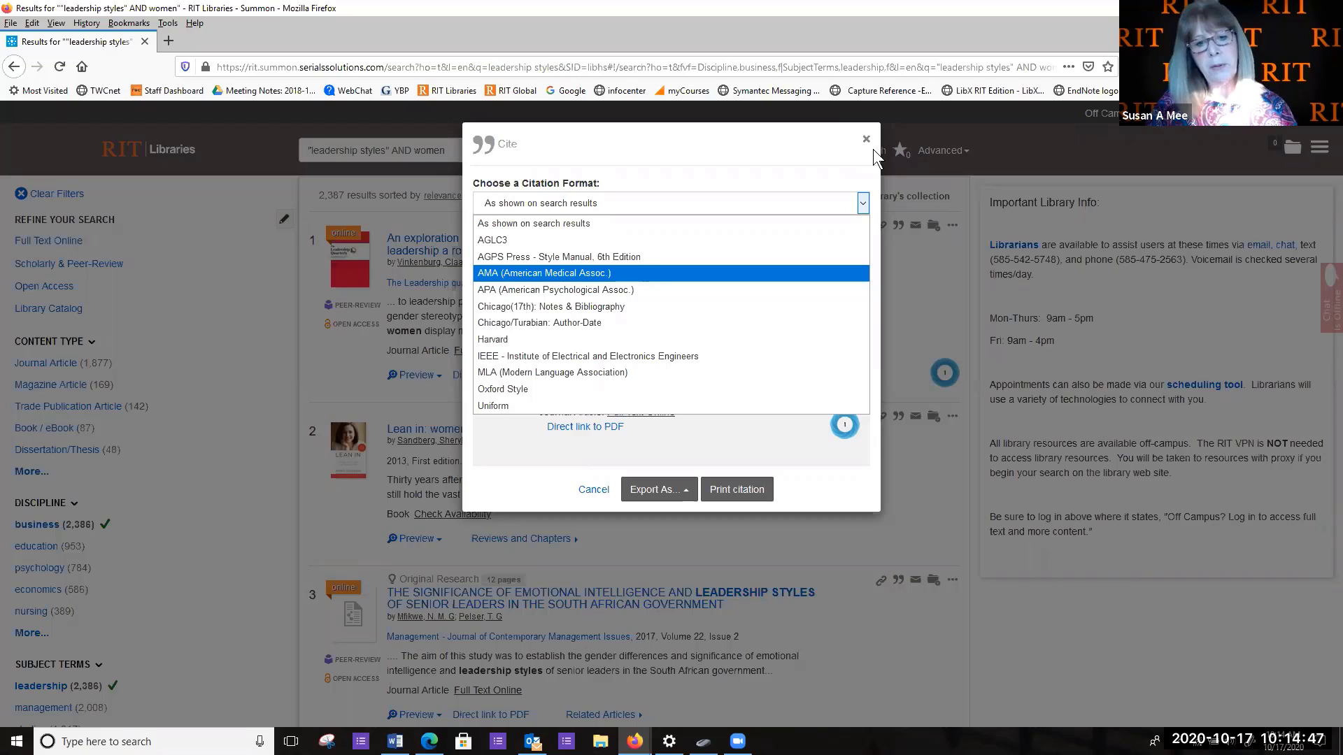
pyautogui.click(685, 492)
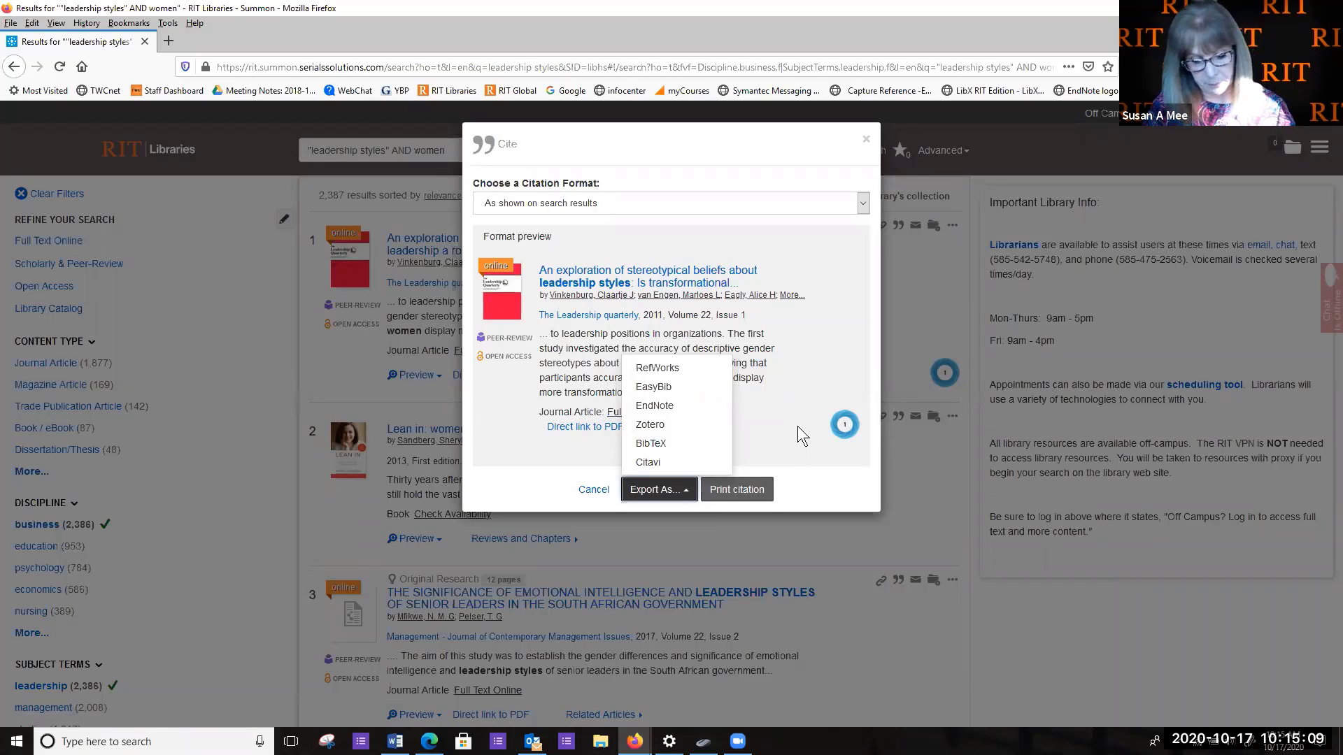
pyautogui.click(866, 144)
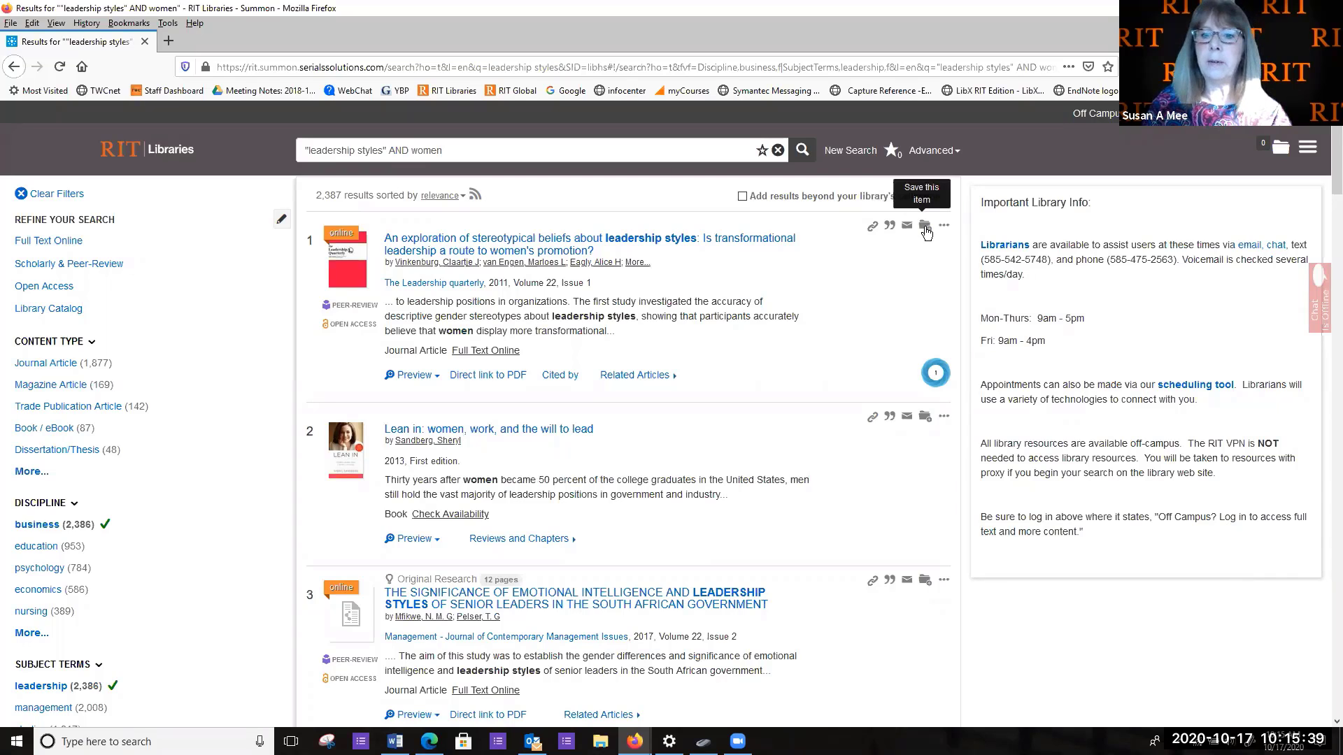
# Step: Save the first article, on stereotypical beliefs about leadership styles, to the temporary folder and open the saved items
pyautogui.click(926, 228)
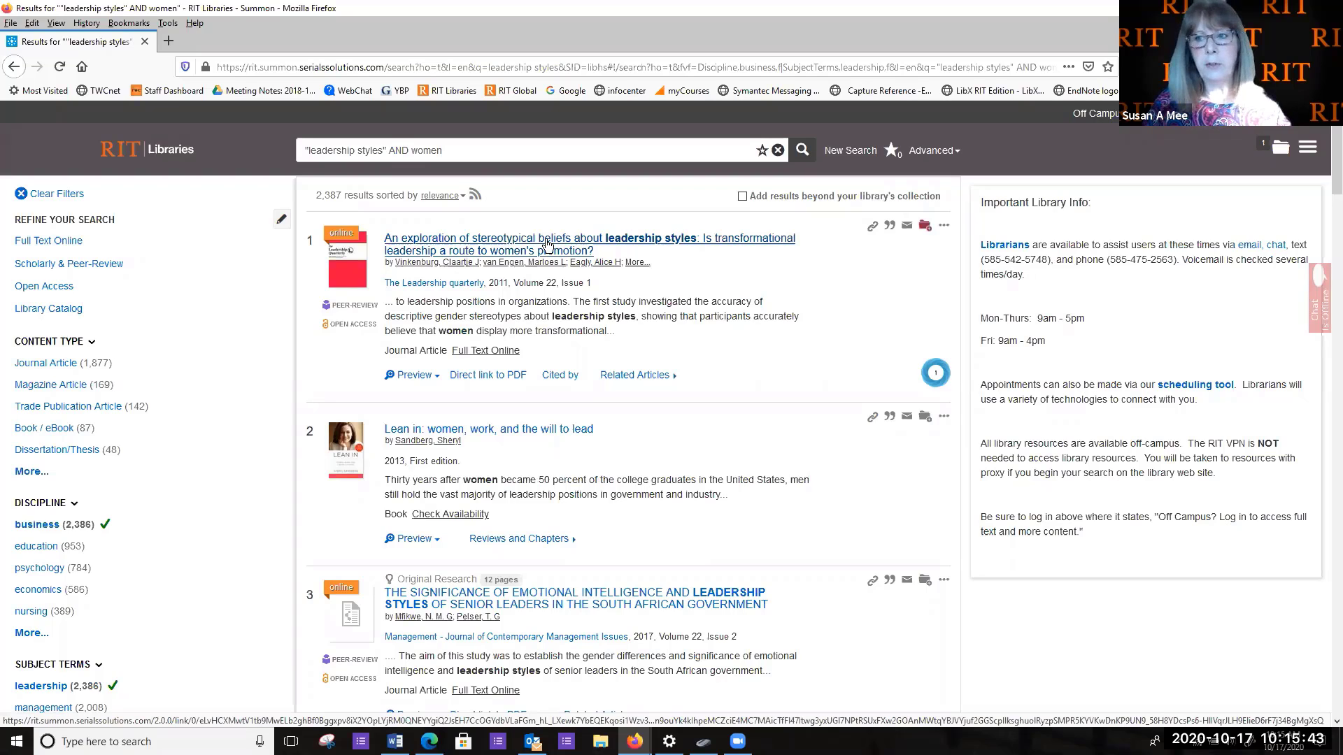
pyautogui.click(1283, 149)
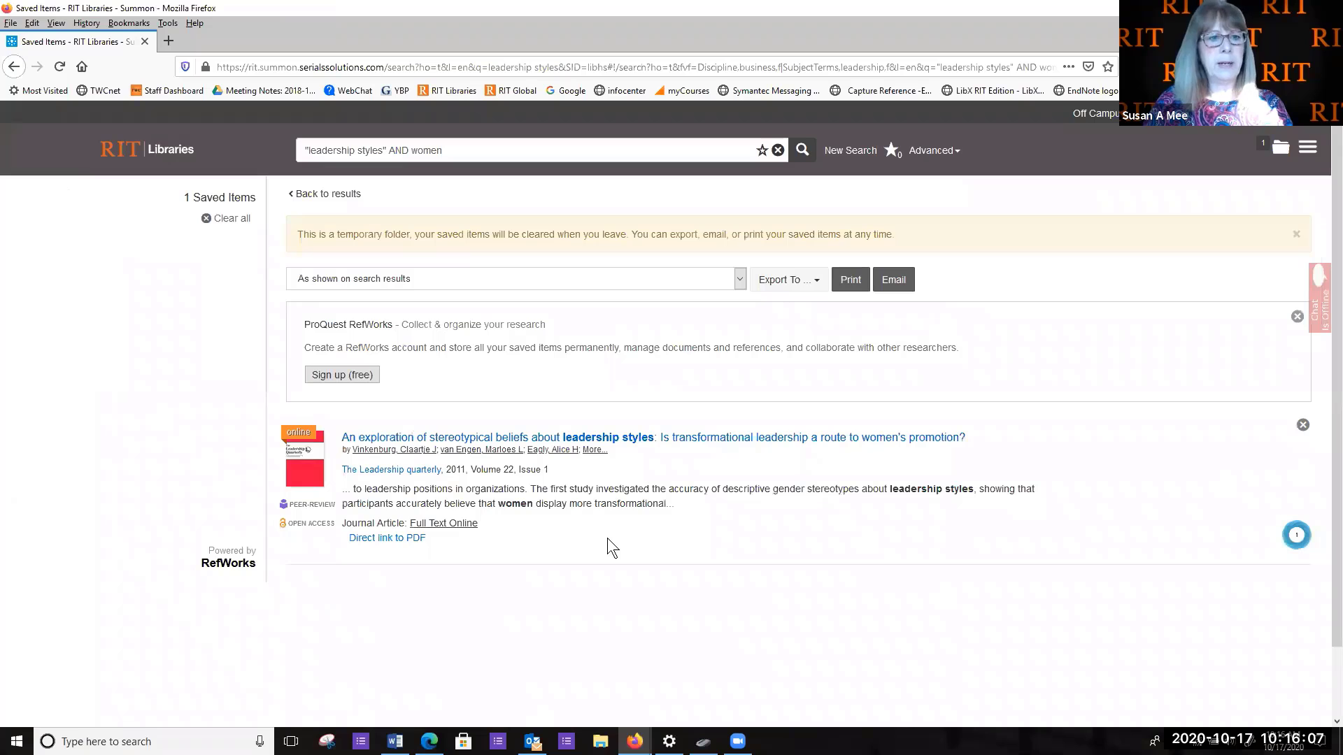